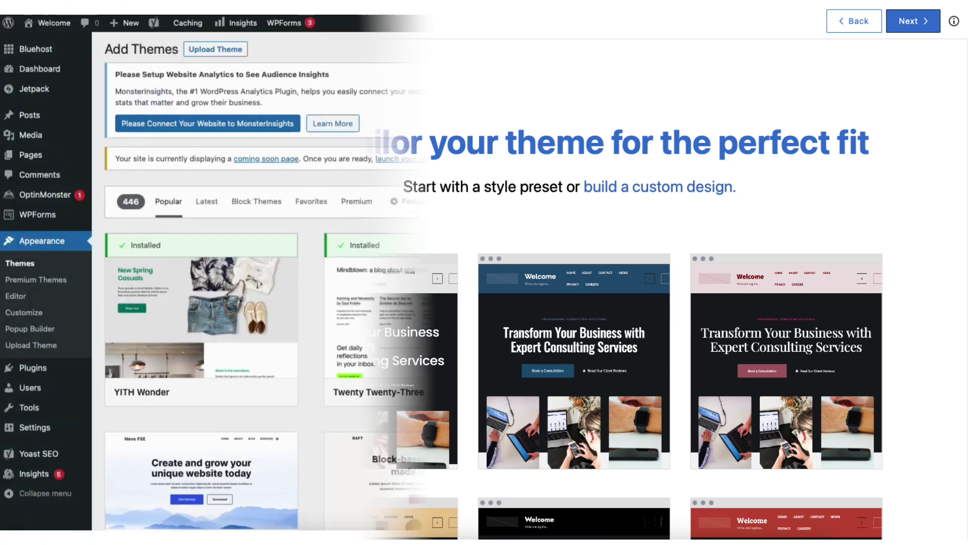
Step: Browse the popular themes available for WordPress and the Elementor starter templates
scroll(530, 282, "down", 8)
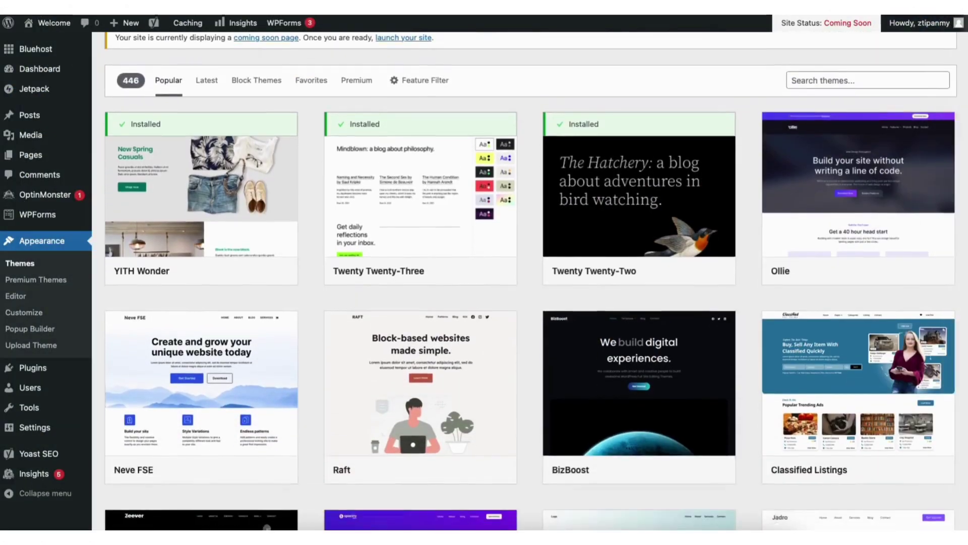
scroll(530, 283, "down", 10)
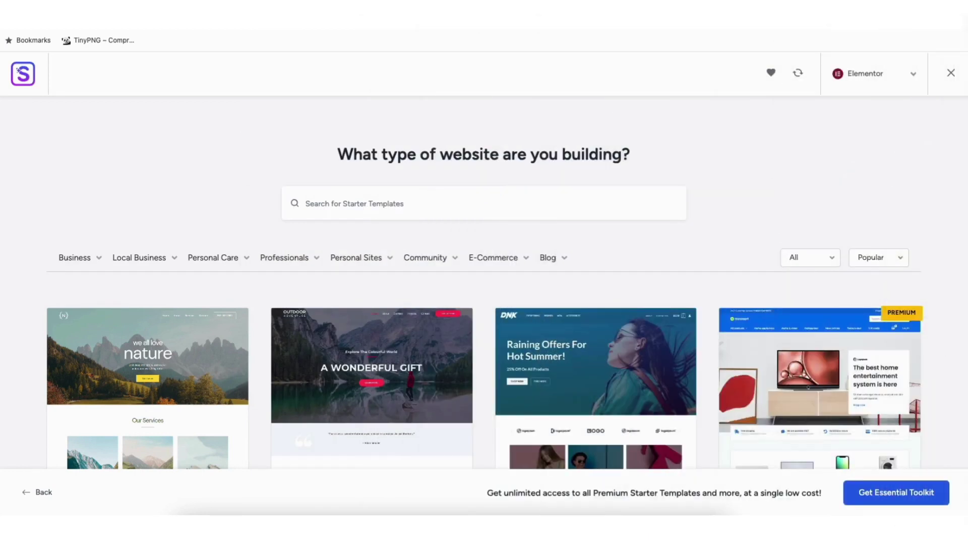
scroll(484, 282, "down", 6)
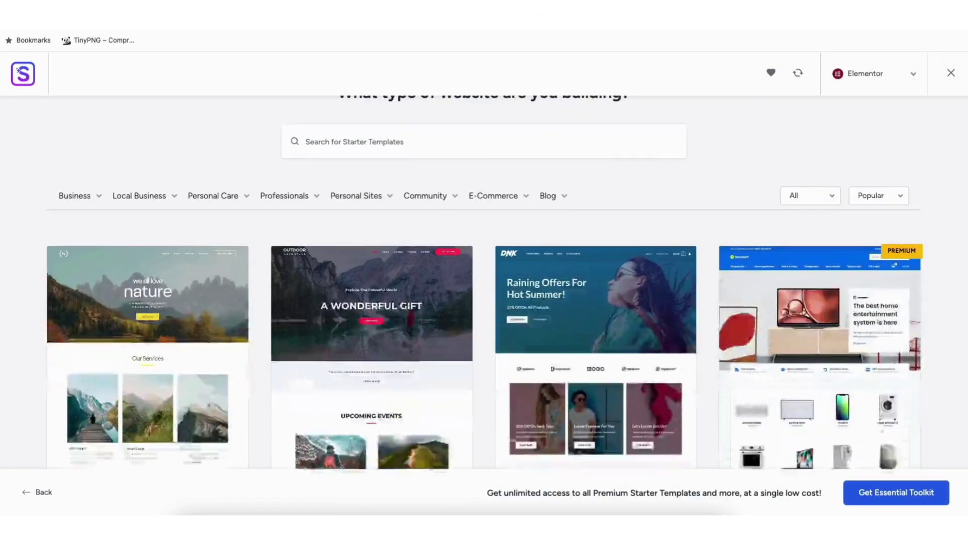
scroll(484, 282, "down", 4)
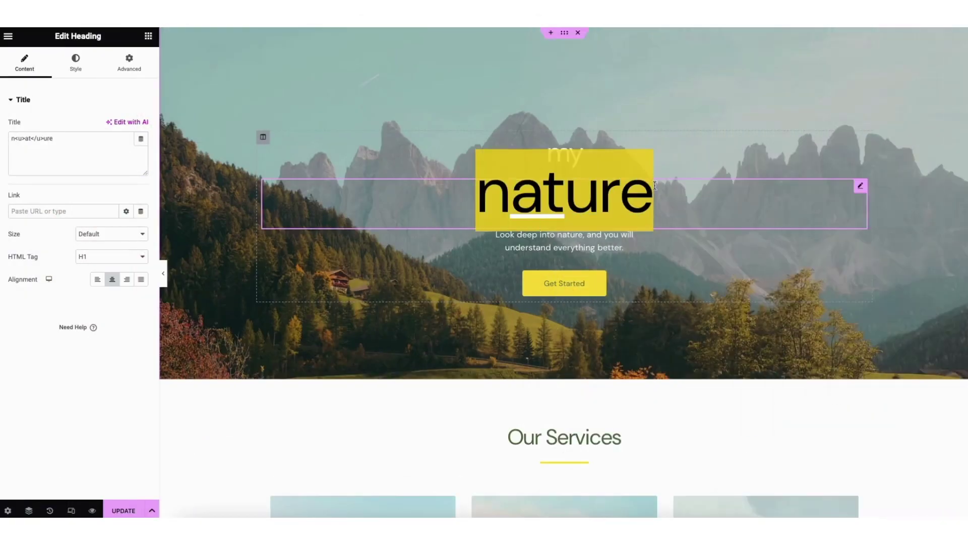
Step: Replace the hero heading "nature" with "DEMO WEBSITE" in the Elementor editor
type("DEMO WEBSIT")
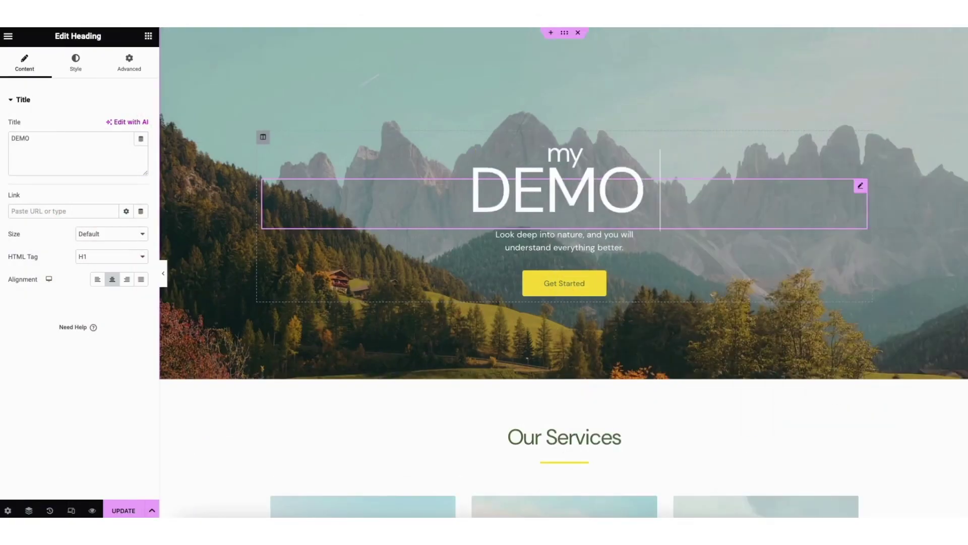
type("E")
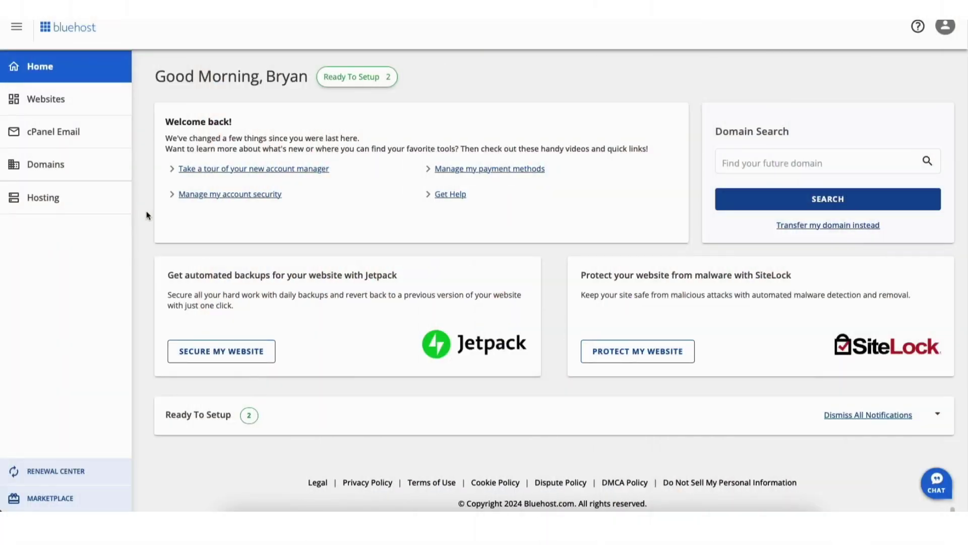
Step: Switch to the Bluehost account, list its websites, and open the Welcome site's editor and settings
left_click(50, 103)
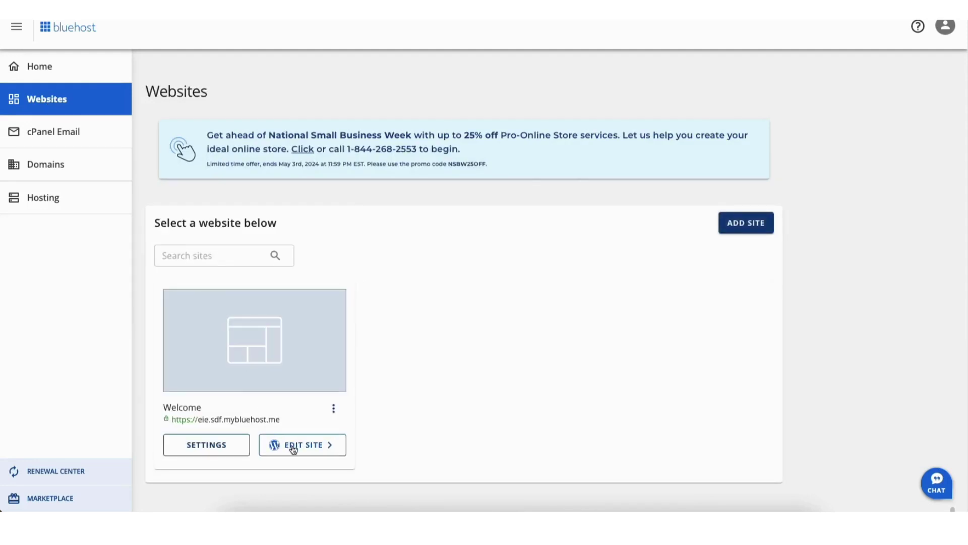
left_click(293, 446)
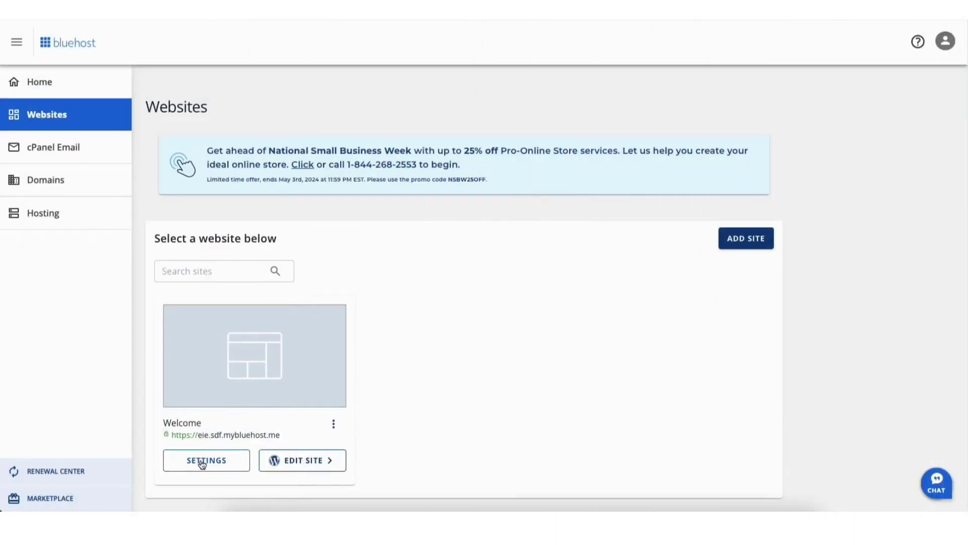
left_click(201, 460)
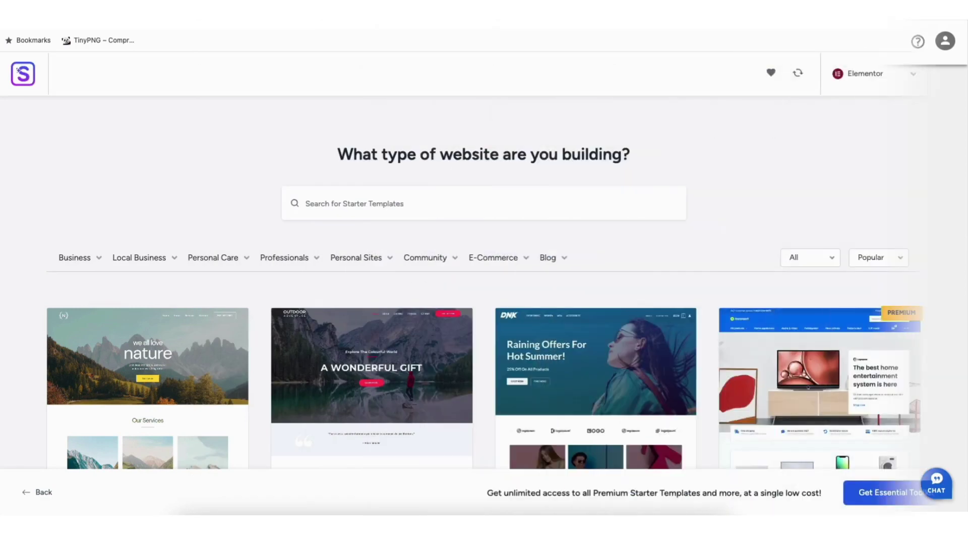
Step: Look through the first rows of the Elementor starter template gallery
scroll(484, 282, "down", 7)
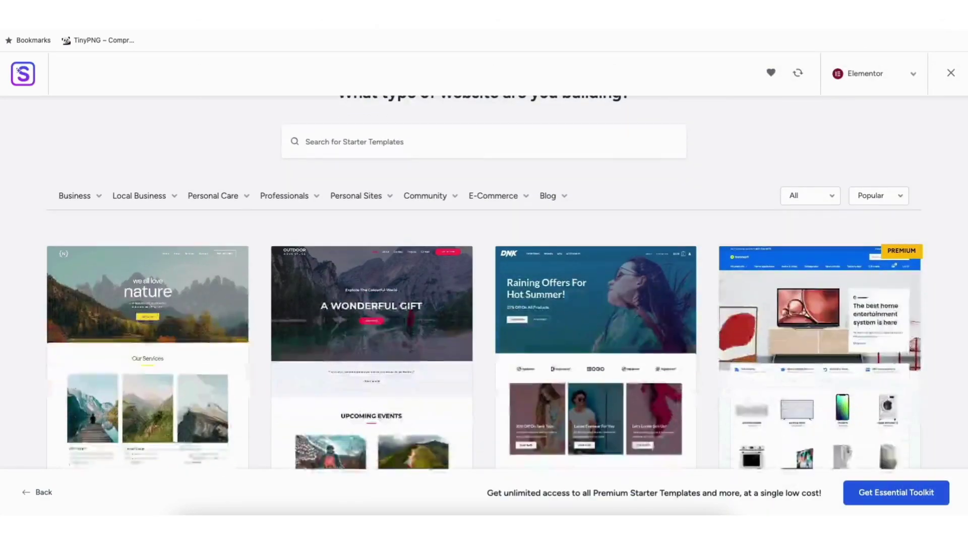
scroll(484, 283, "down", 3)
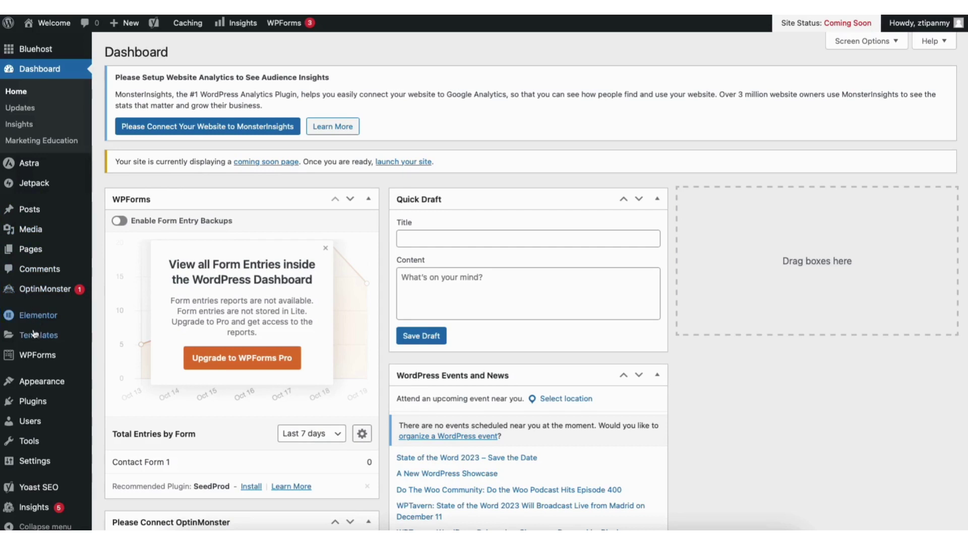
Step: Open the WordPress theme management, start adding a new theme, and browse the popular themes
mouse_move(43, 383)
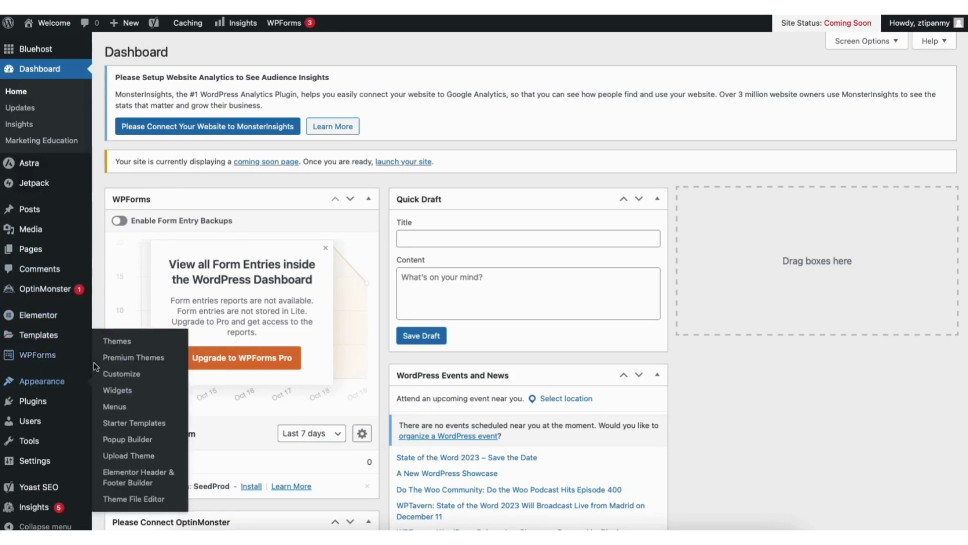
left_click(118, 341)
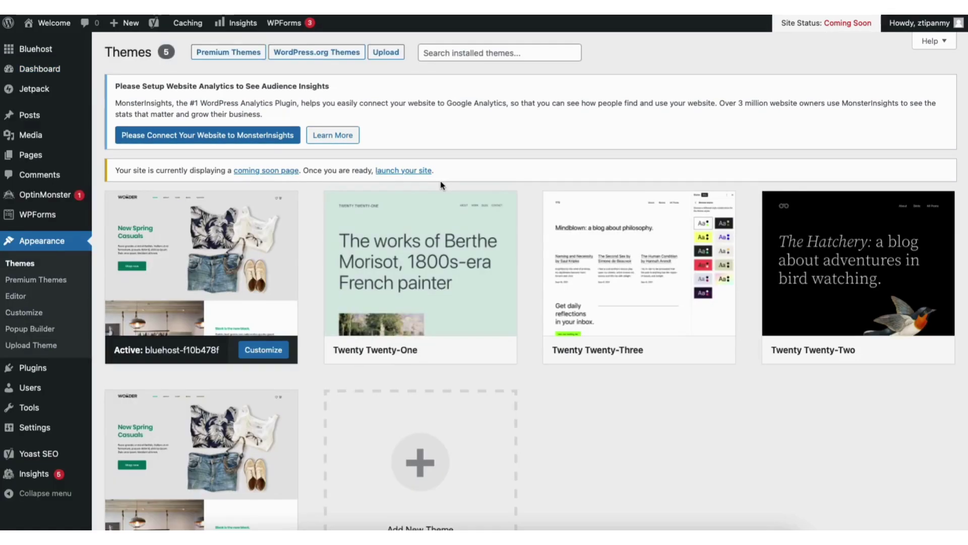
scroll(964, 232, "down", 2)
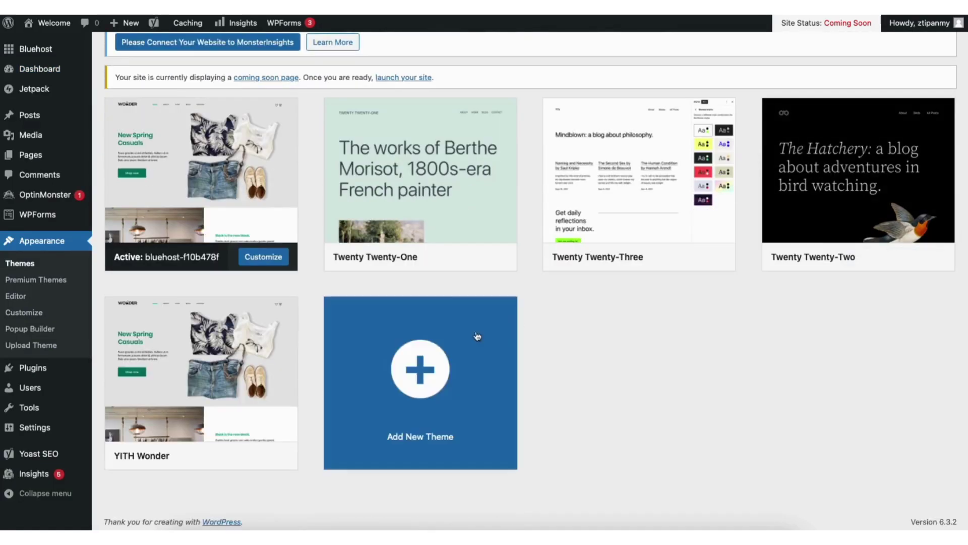
left_click(404, 388)
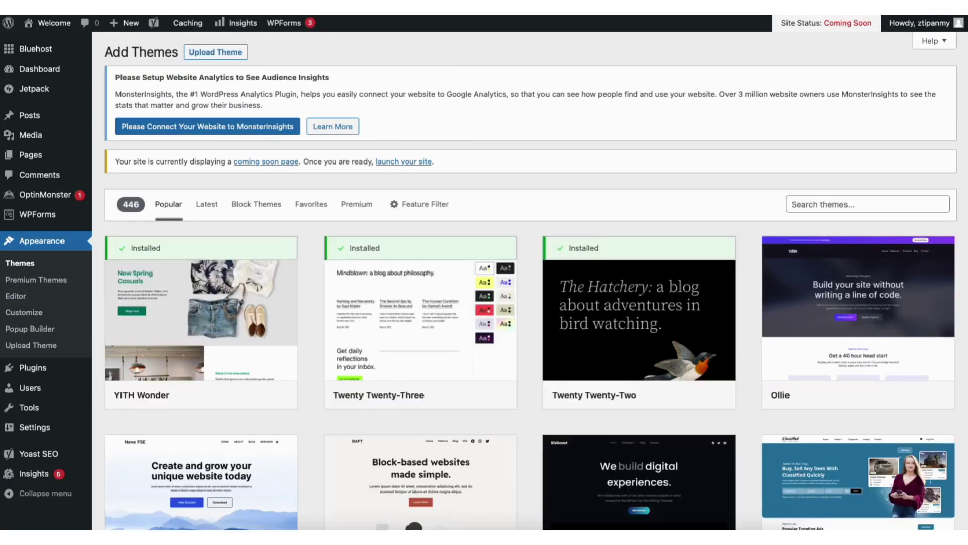
scroll(532, 280, "down", 10)
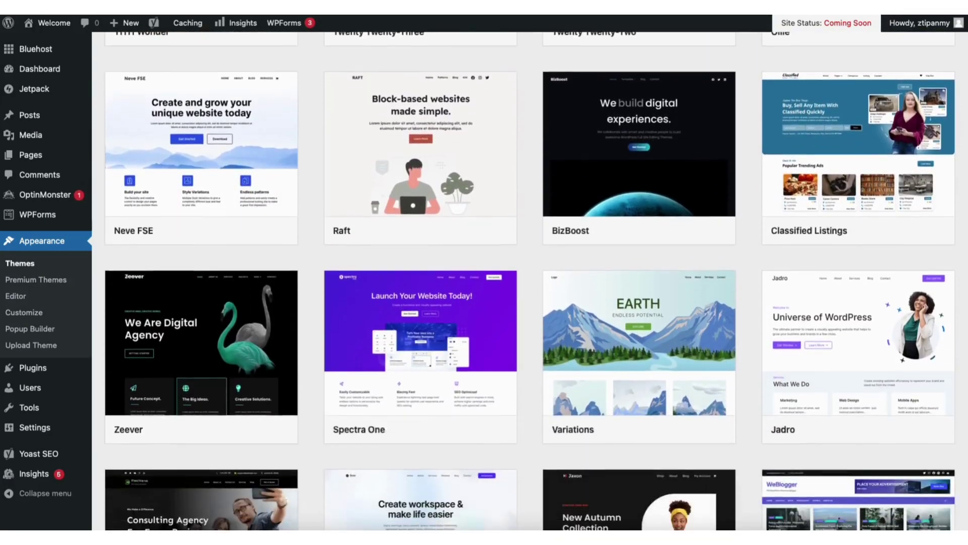
scroll(530, 281, "down", 10)
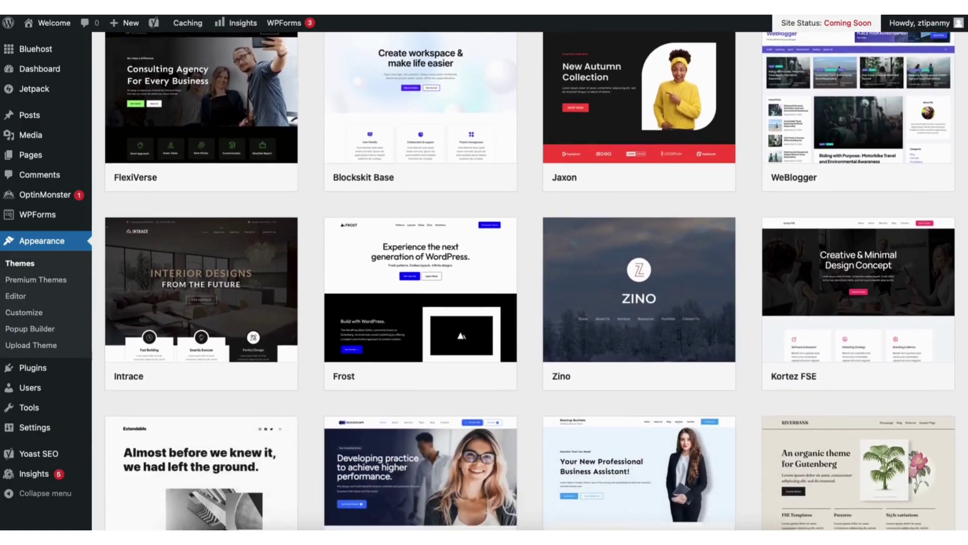
scroll(530, 281, "down", 4)
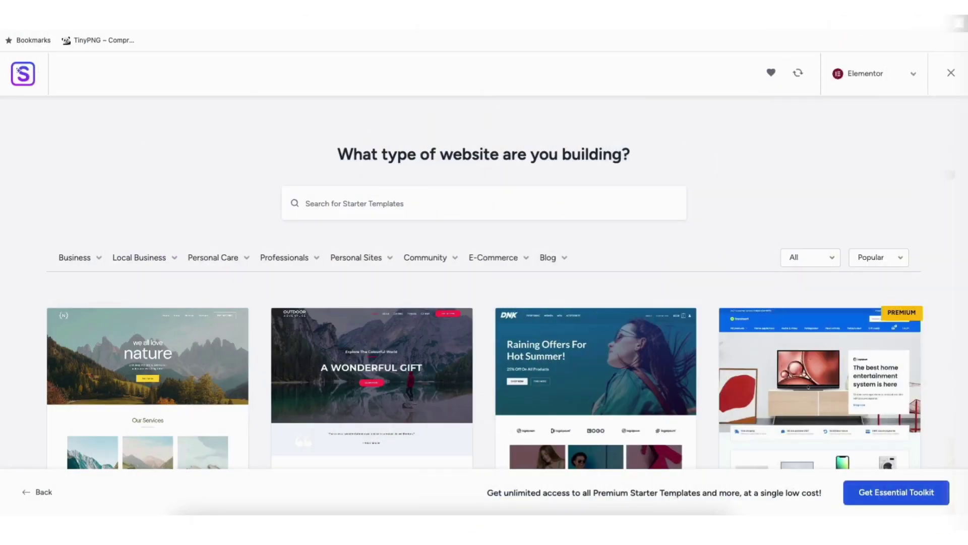
Step: Examine the Elementor starter templates offered for different types of websites
scroll(485, 282, "down", 1)
scroll(57, 404, "down", 8)
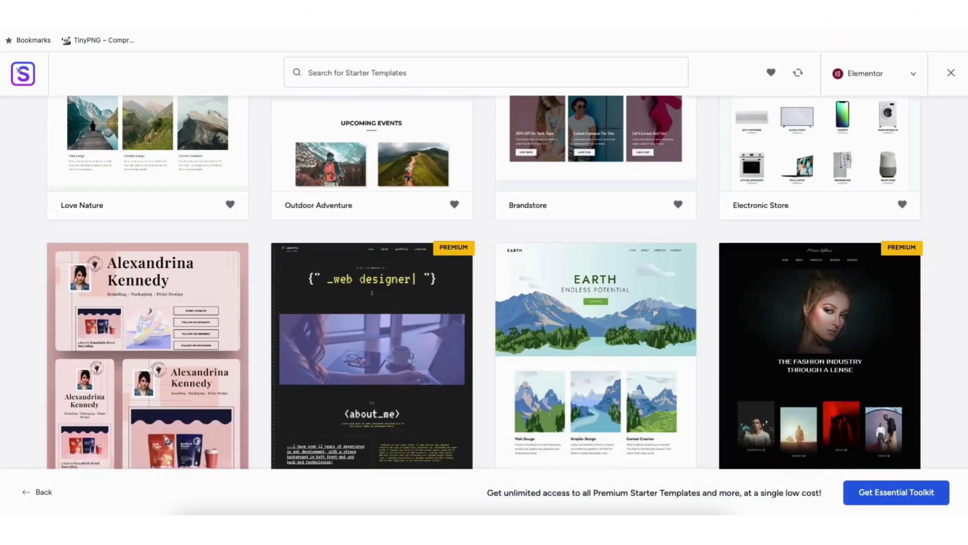
scroll(57, 404, "down", 4)
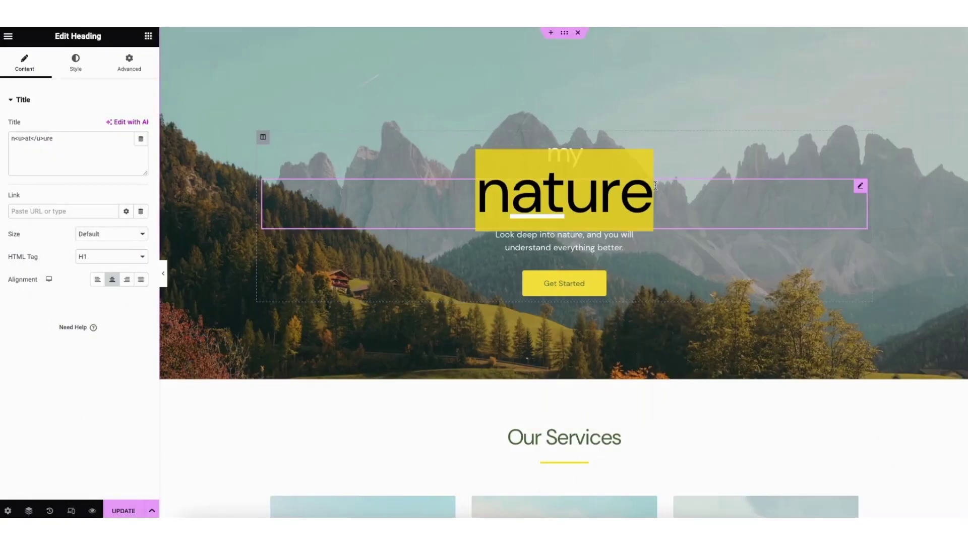
Step: Change the selected "nature" heading text in the Elementor page to "DEMO WEBSITE"
type("DEMO WEBSITE")
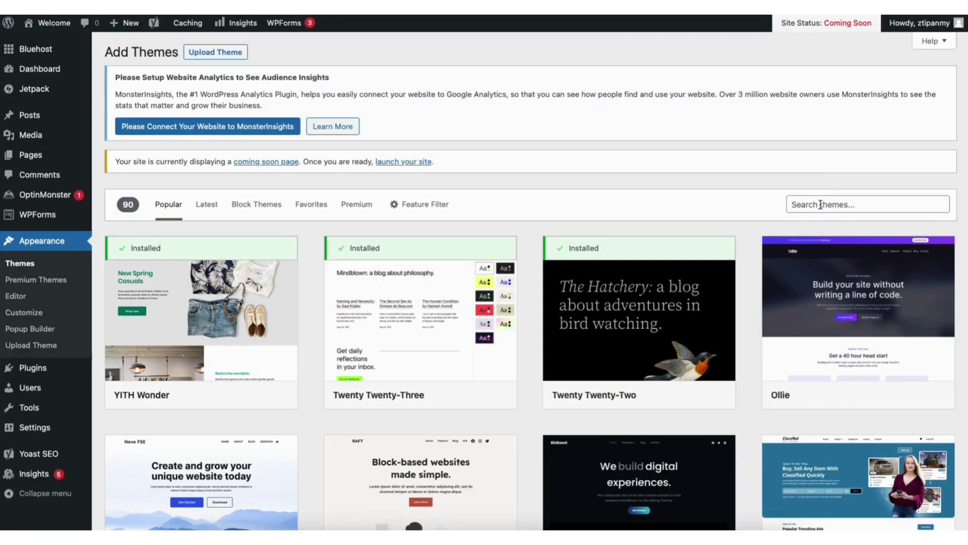
Step: Search the available themes for "astra", and install and activate the Astra theme
left_click(820, 204)
type("astra")
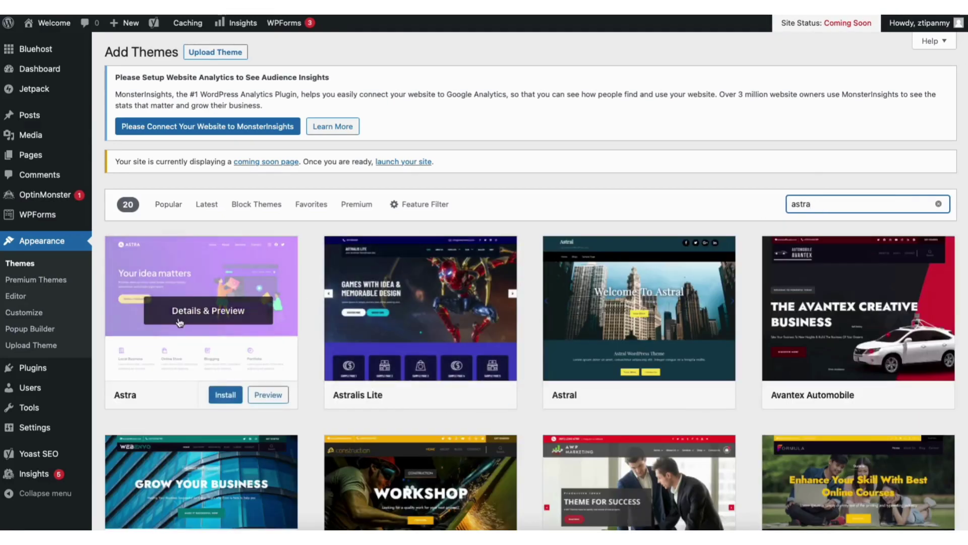
left_click(221, 395)
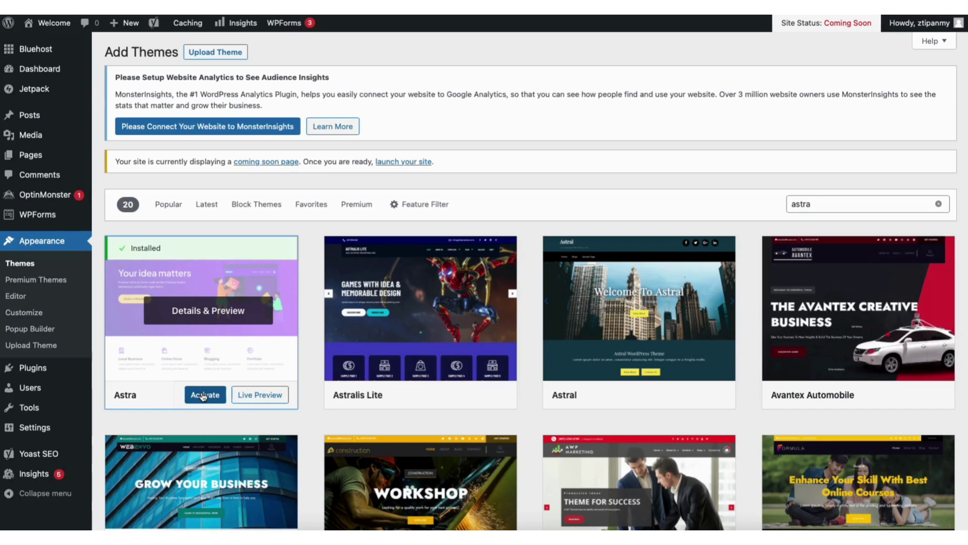
left_click(203, 396)
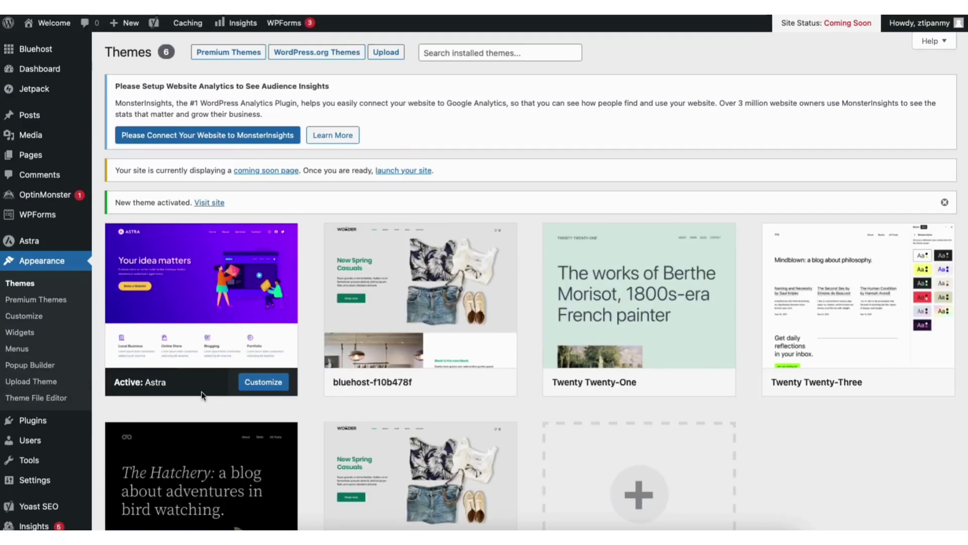
Step: Search the plugin directory for "starter templates", and install and activate the Starter Templates plugin by Brainstorm Force
mouse_move(32, 423)
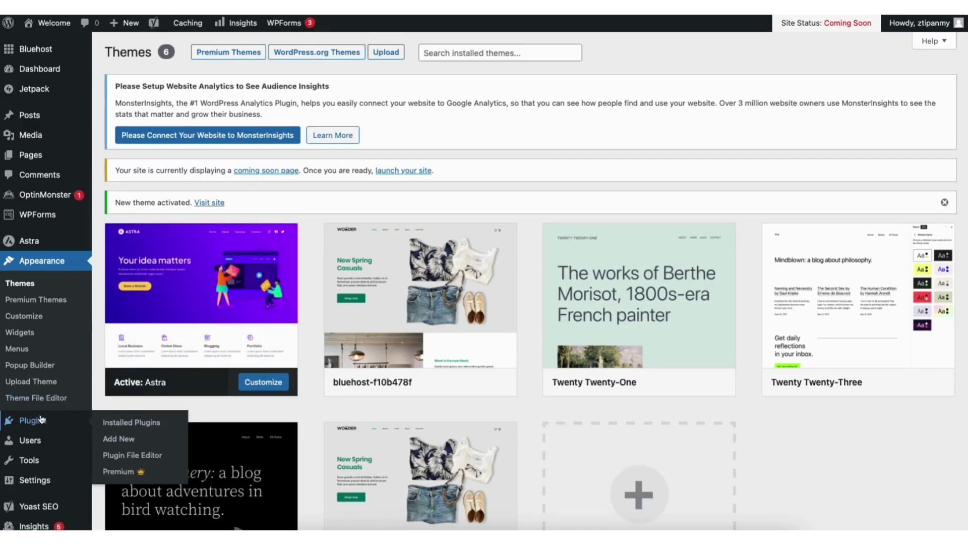
left_click(121, 437)
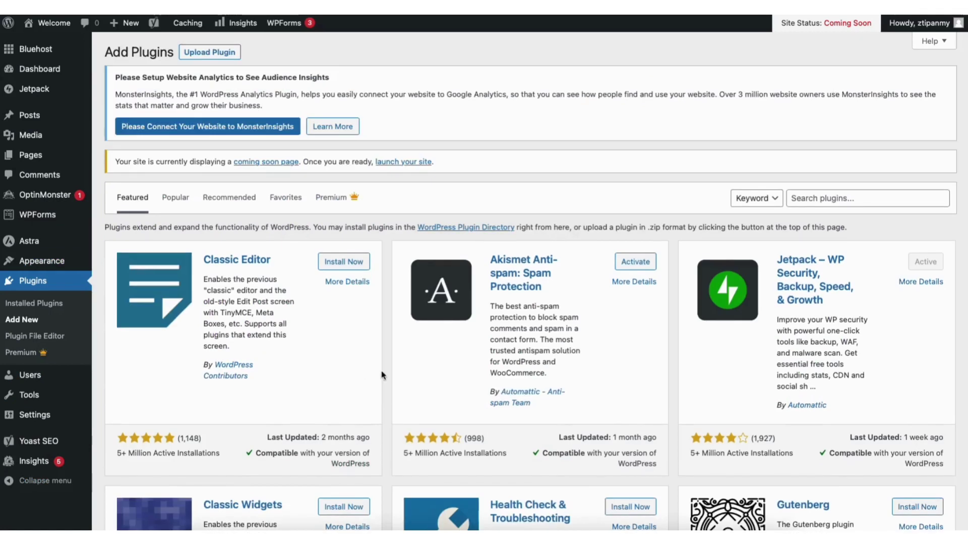
left_click(835, 190)
type("starter te")
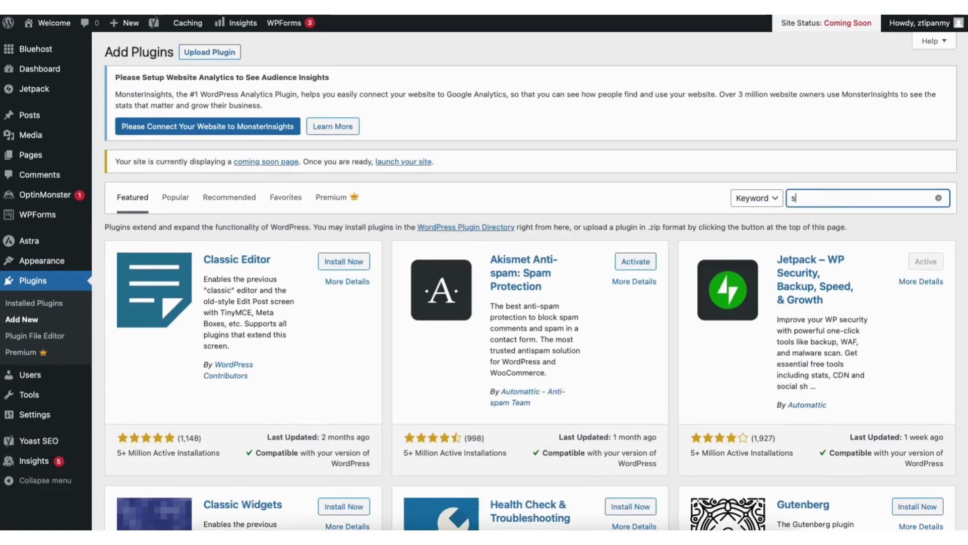
type("mplates")
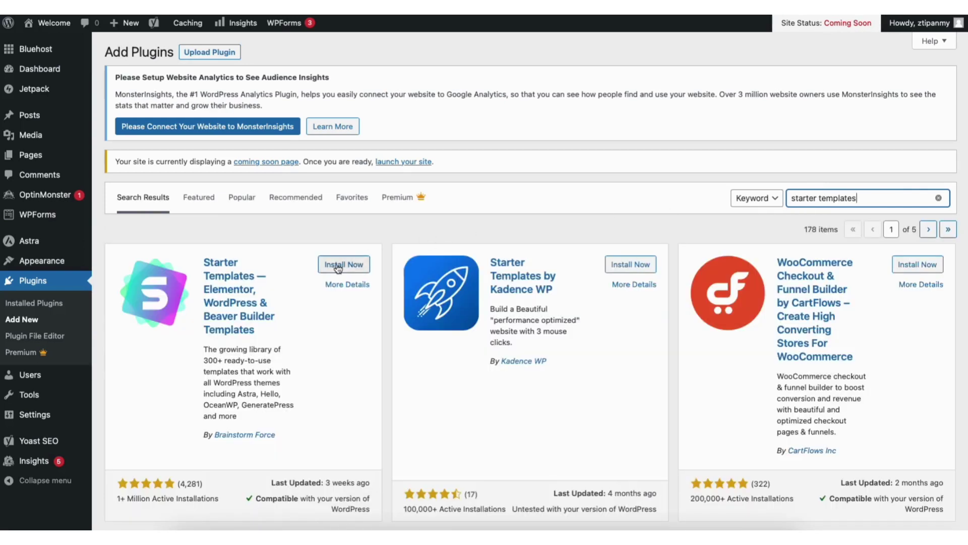
left_click(338, 266)
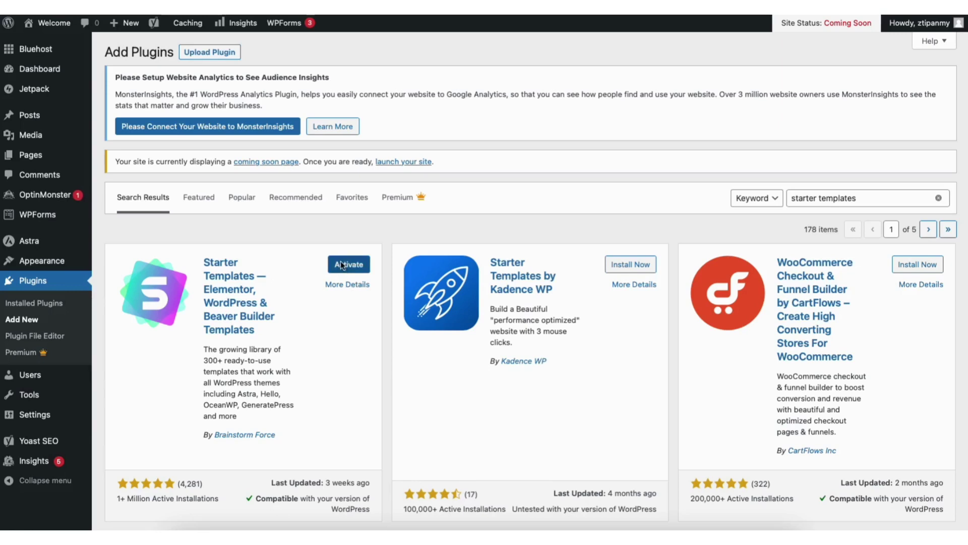
left_click(340, 262)
Step: Open the Starter Templates library for the site and browse its Elementor templates and website categories
mouse_move(51, 262)
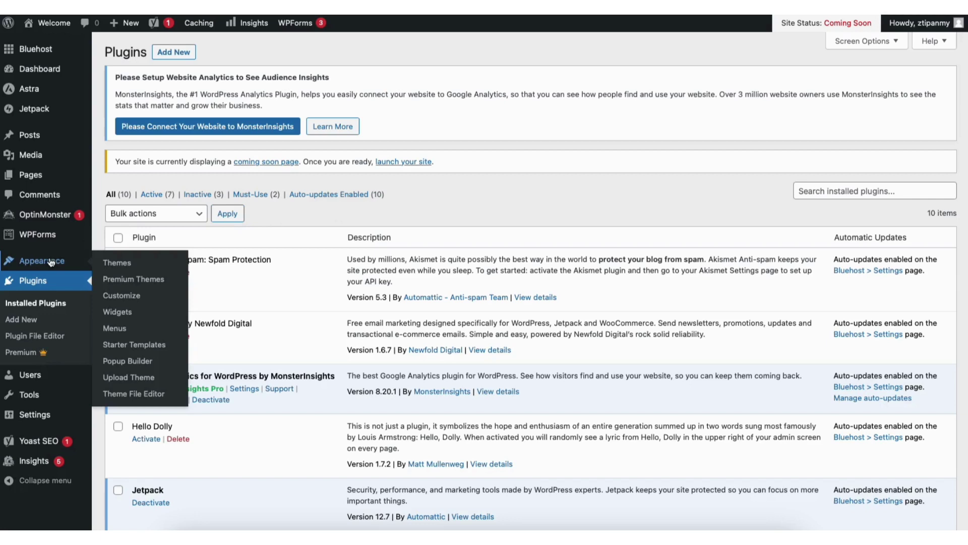
left_click(123, 345)
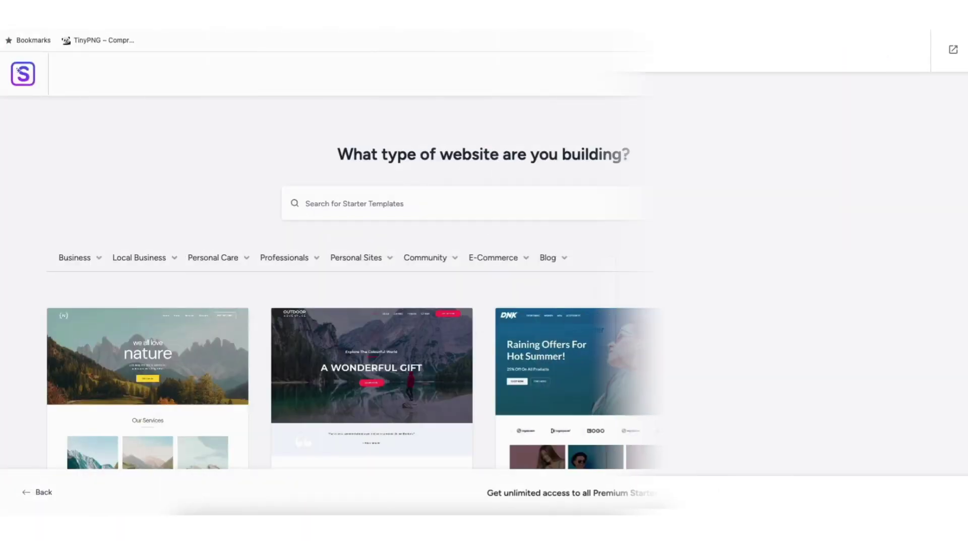
scroll(485, 302, "down", 2)
scroll(58, 281, "down", 10)
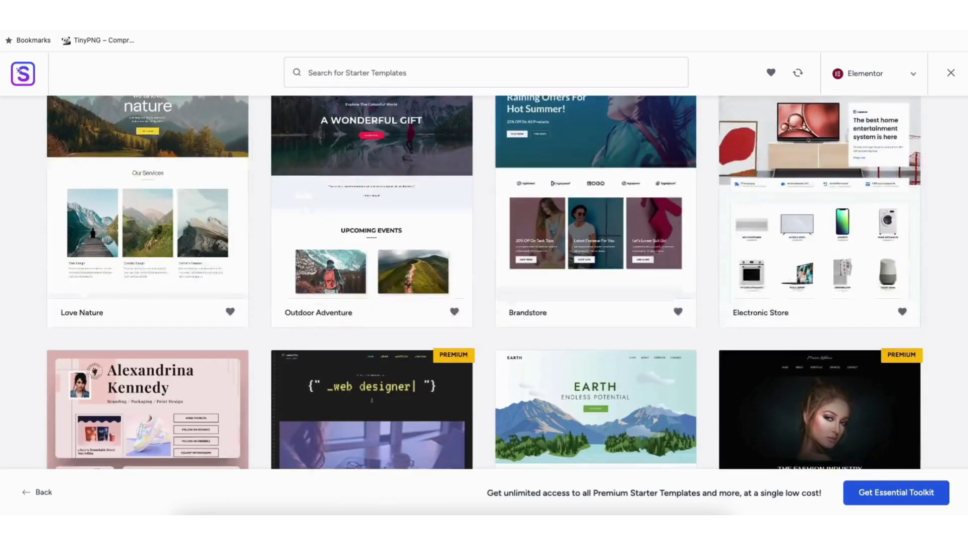
scroll(58, 281, "down", 10)
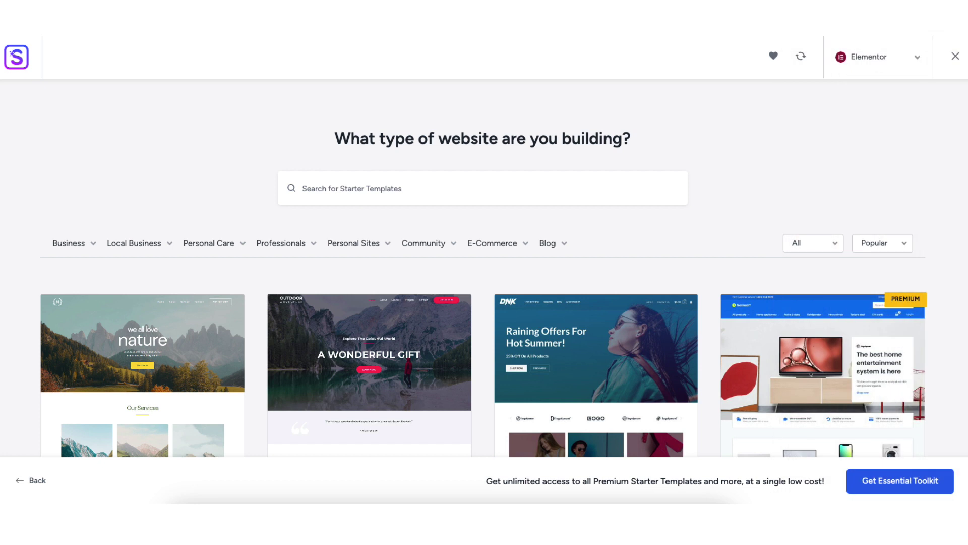
mouse_move(71, 243)
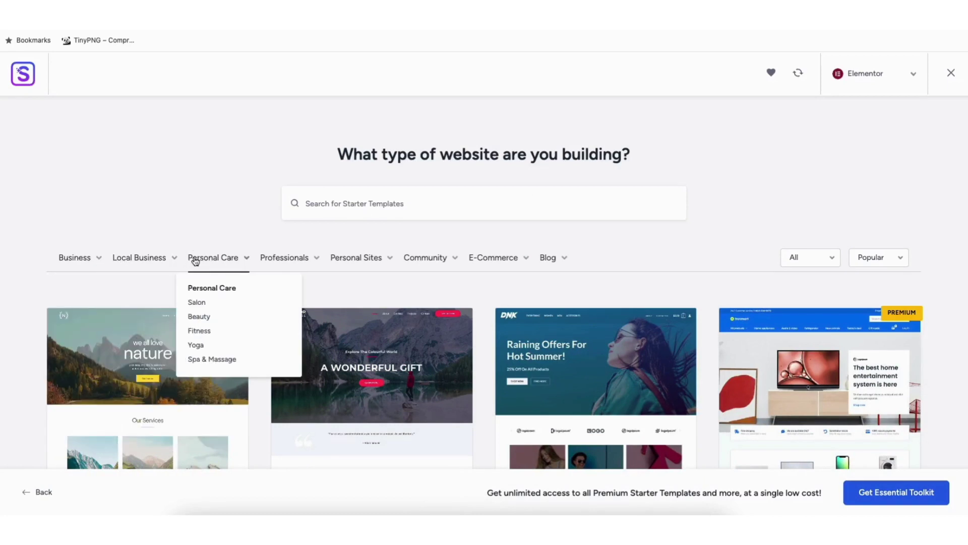
mouse_move(289, 262)
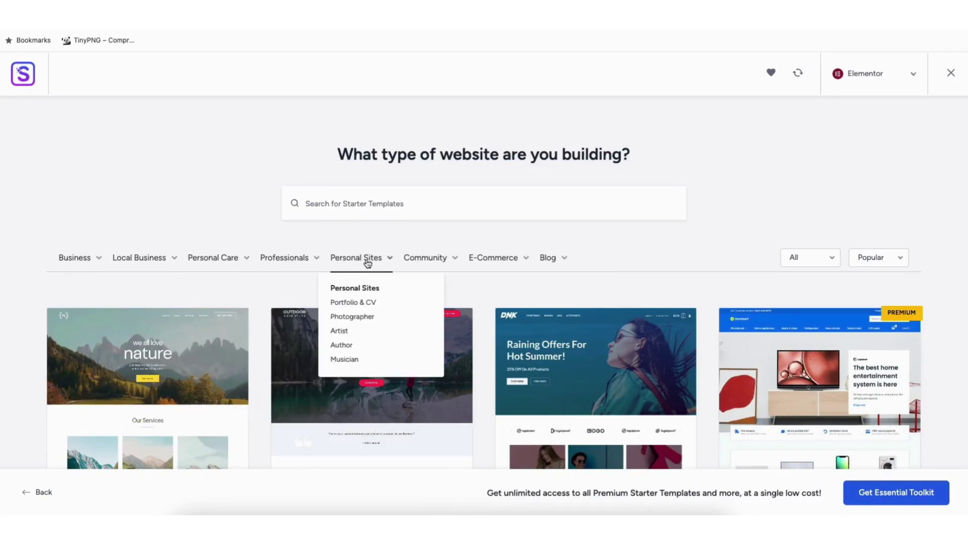
Step: Preview the Love Nature template, look through its home page sections, and close the preview
left_click(144, 367)
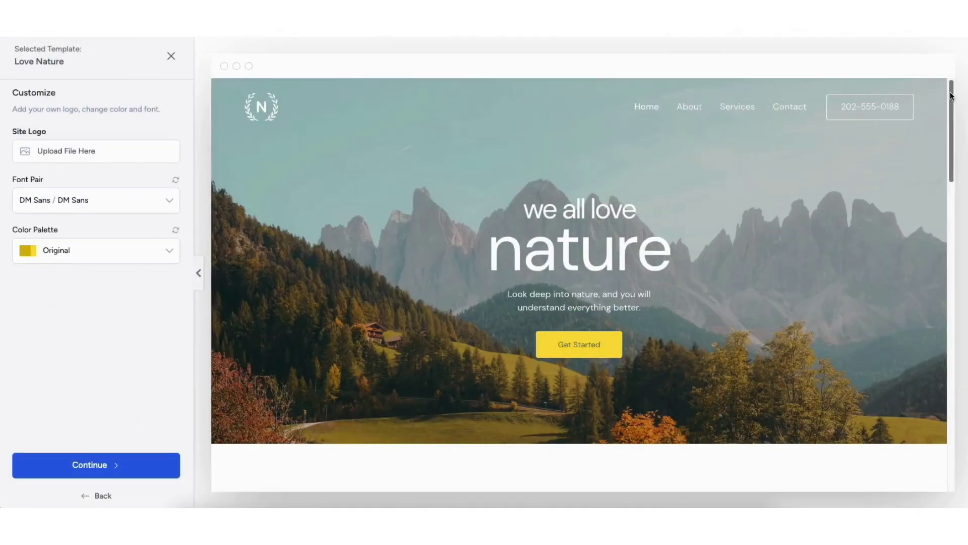
left_click_drag(953, 96, 951, 260)
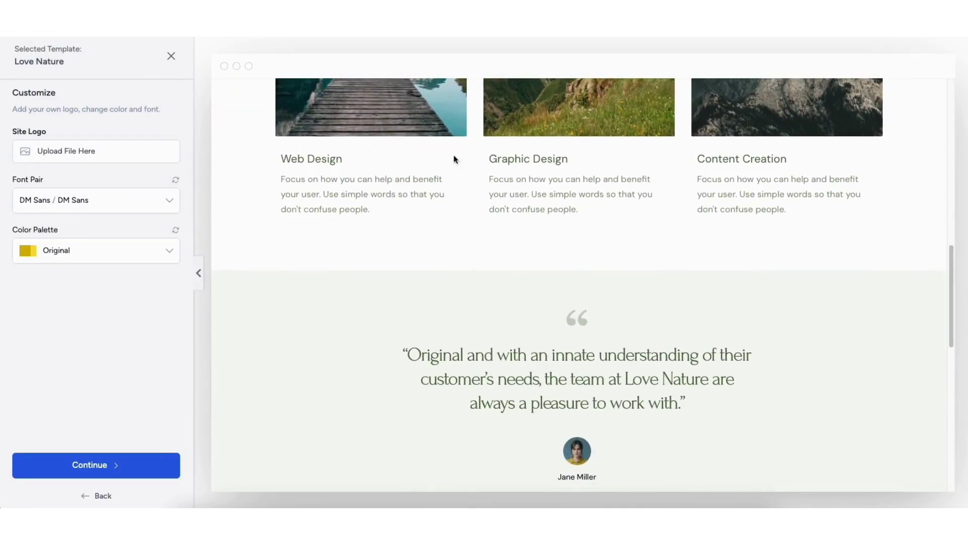
left_click(171, 56)
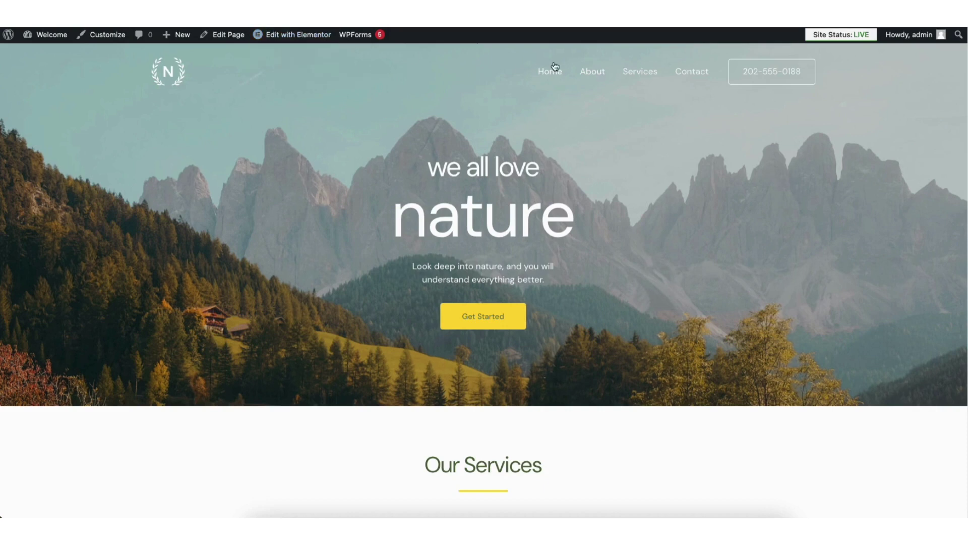
Step: Open the home page in Elementor, change the "we all love" heading to "my demo", and move it directly above the Get Started button
left_click(312, 34)
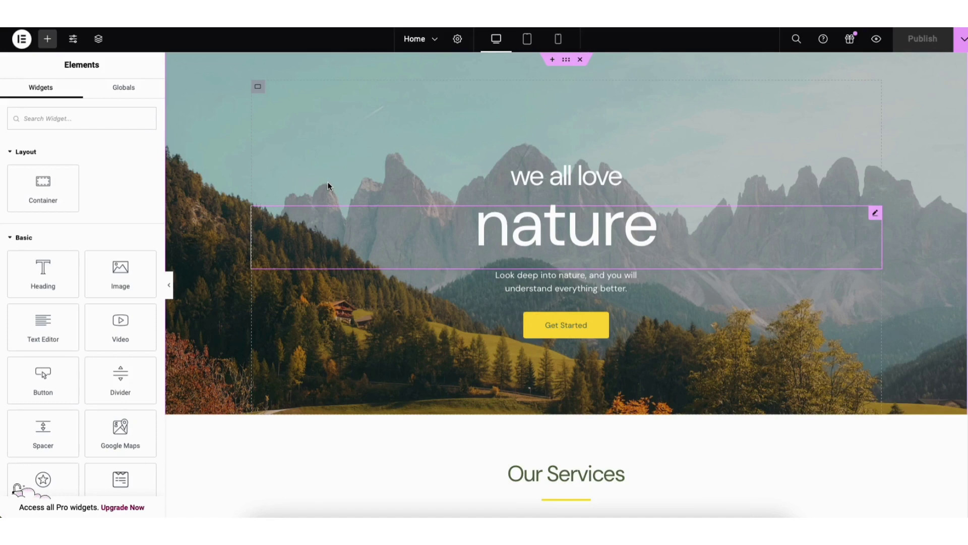
left_click(507, 226)
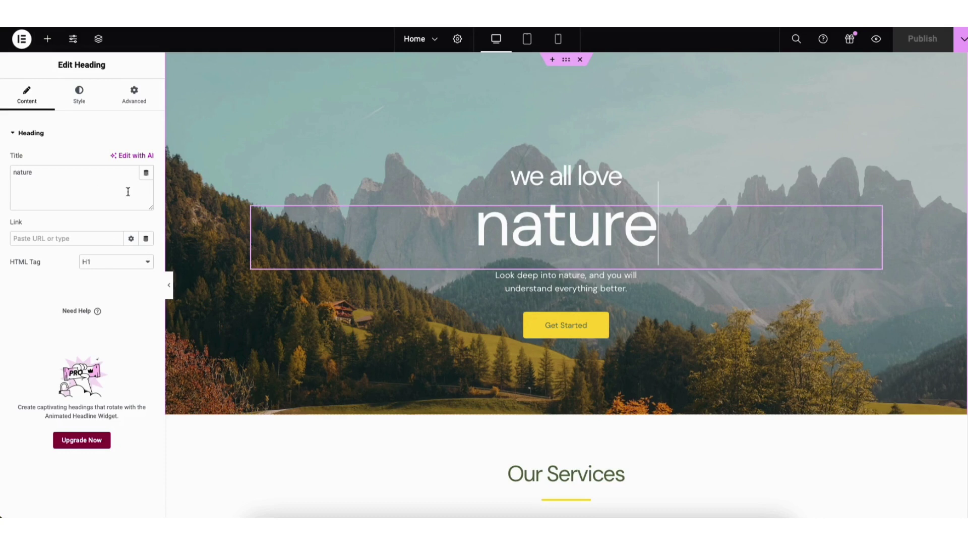
left_click_drag(13, 172, 46, 173)
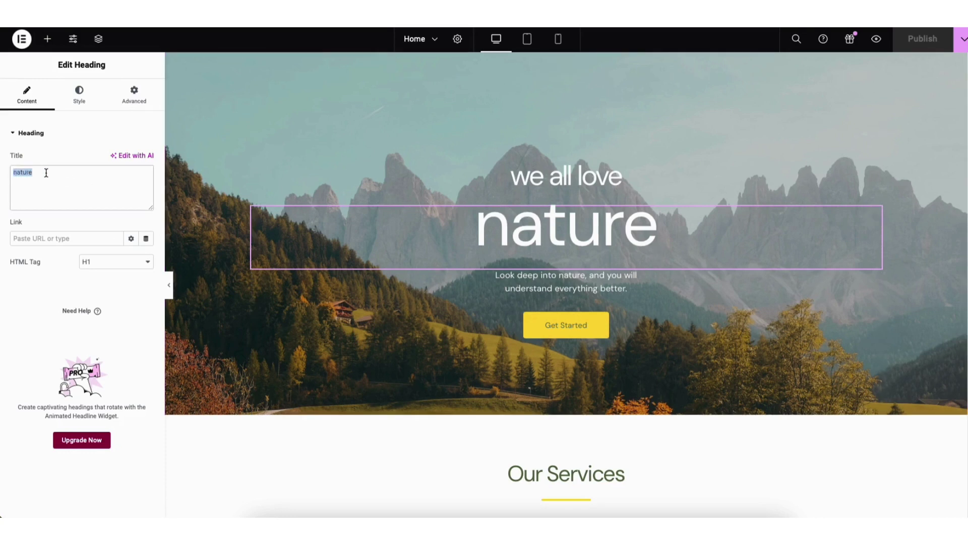
left_click(528, 176)
key("ctrl+a")
type("my demo")
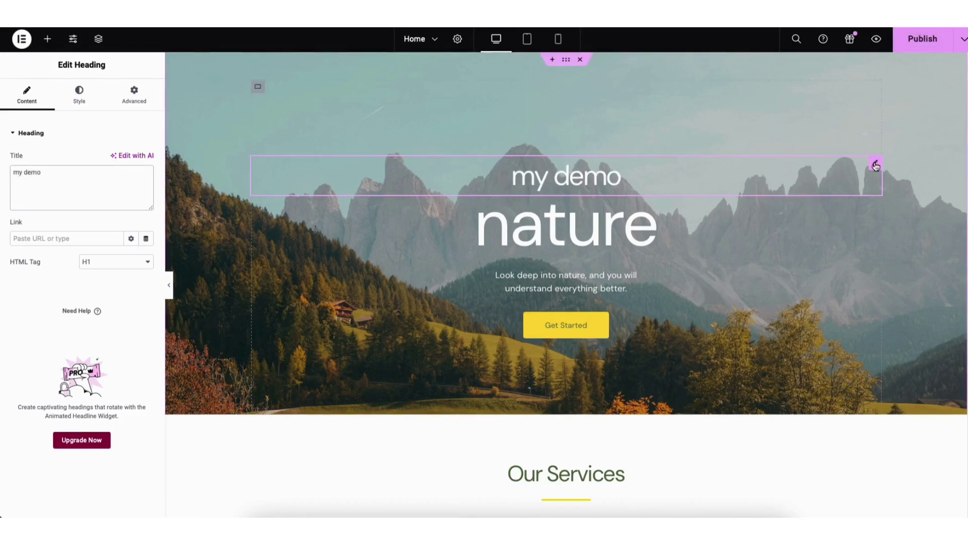
left_click_drag(875, 163, 627, 277)
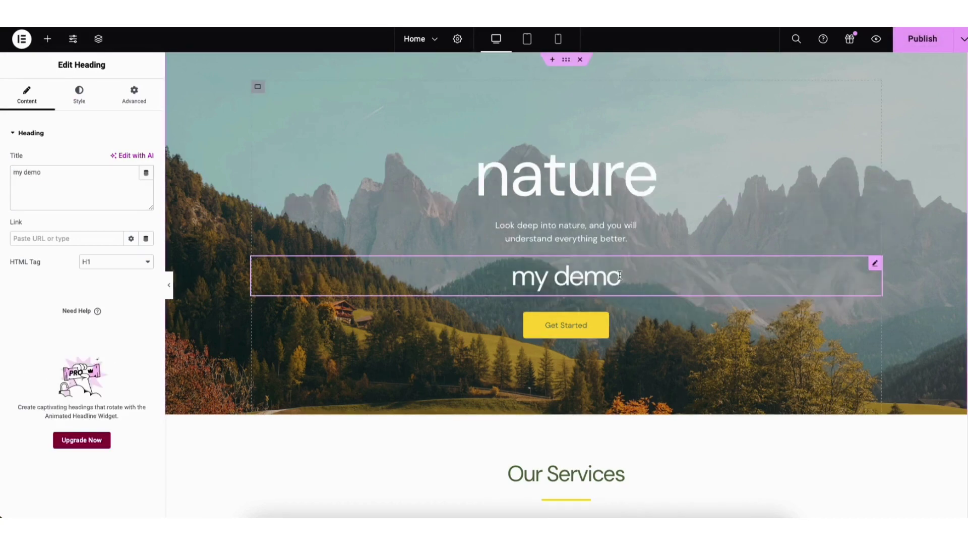
Step: Add a Heading widget between the first image and the "Web Design" title in the Our Services section
scroll(383, 230, "down", 8)
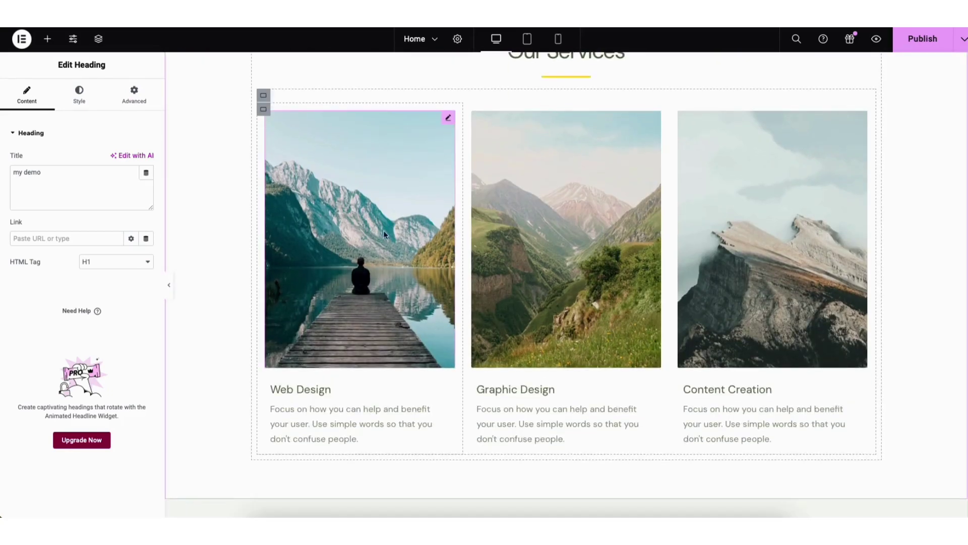
left_click(340, 240)
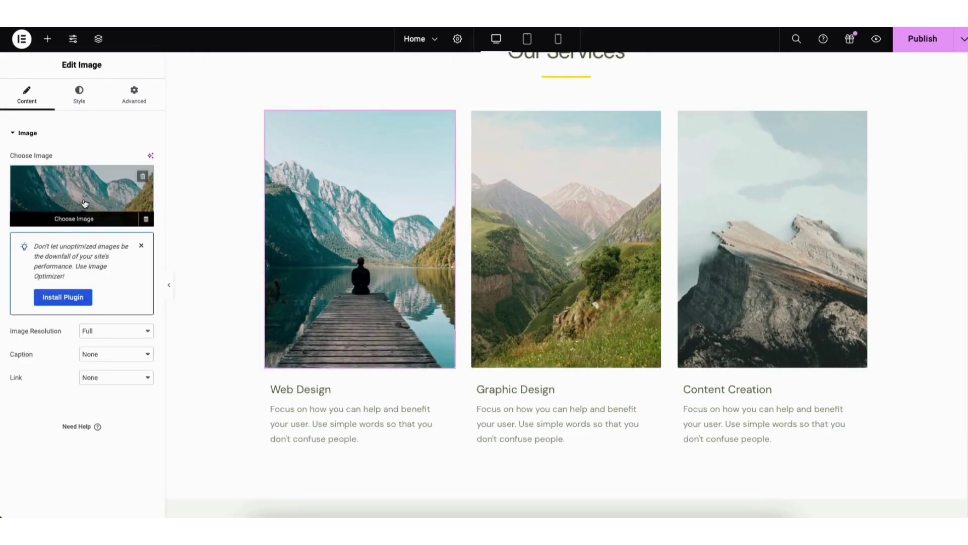
left_click(48, 39)
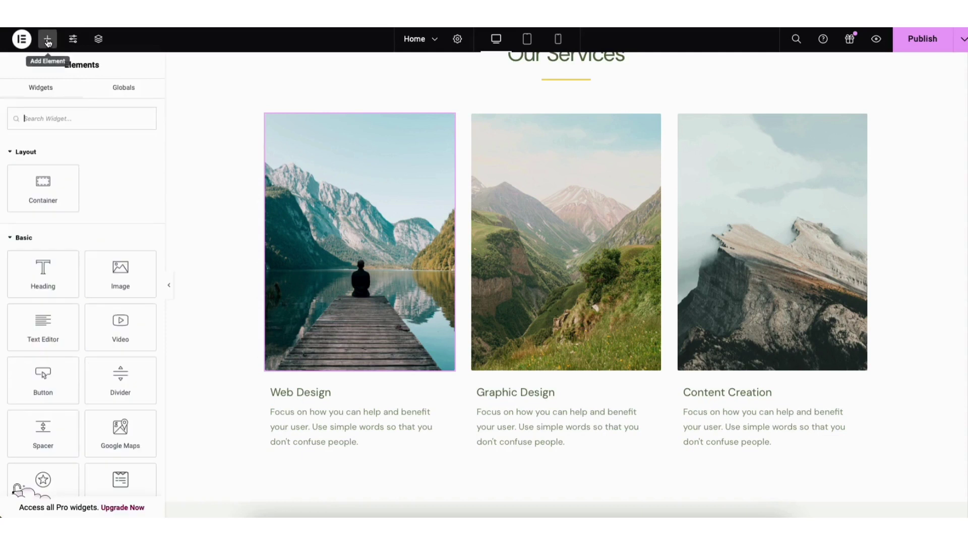
left_click_drag(43, 272, 347, 397)
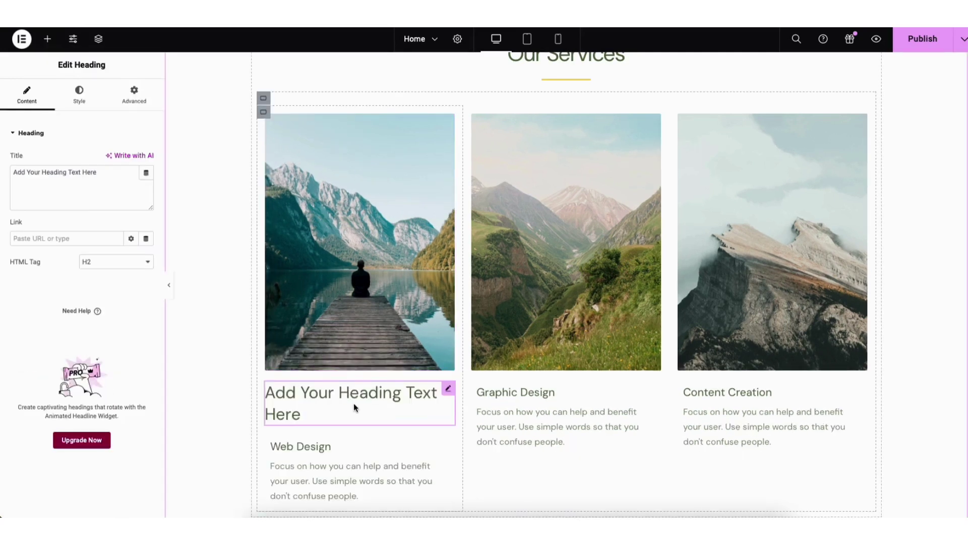
Step: Import the Starter Templates block with three plant-image feature cards into the empty area below the Questions section
scroll(353, 404, "down", 10)
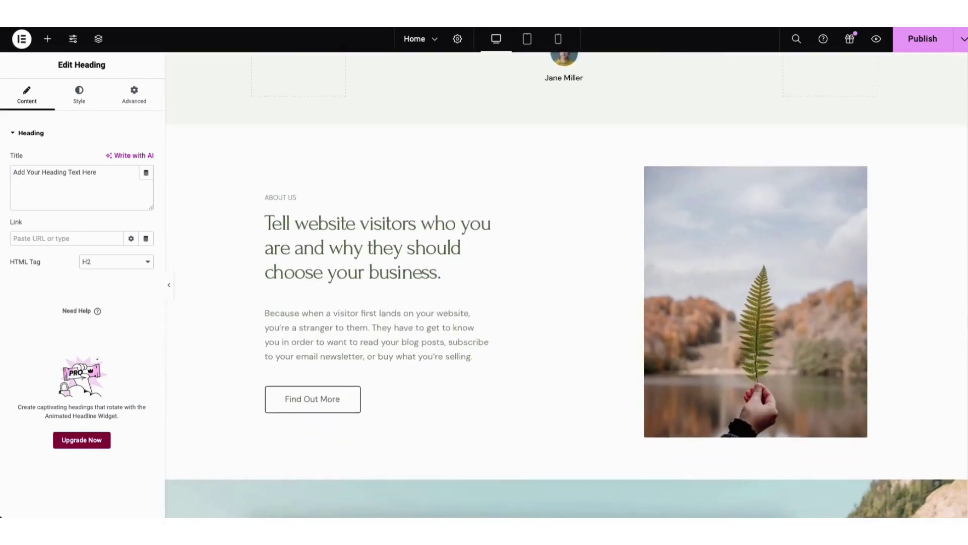
scroll(838, 431, "down", 8)
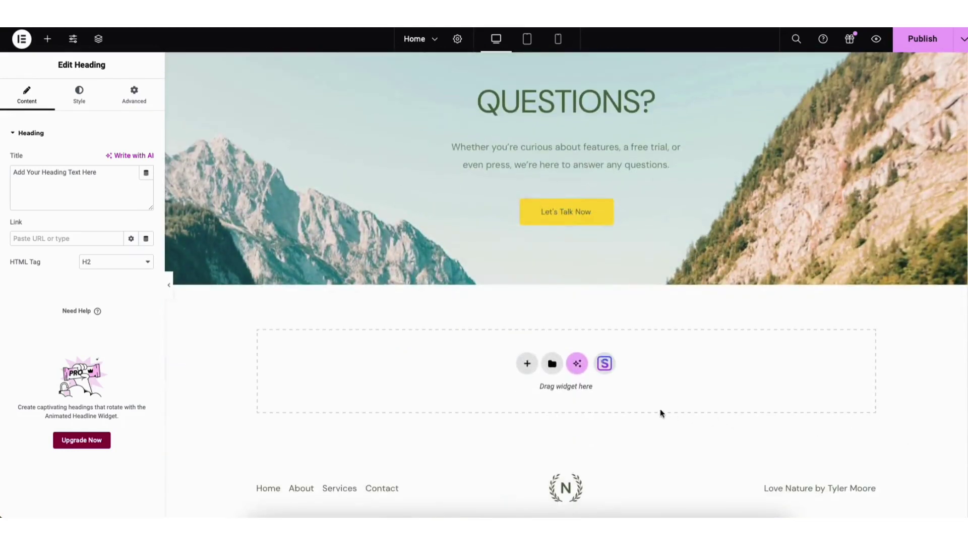
left_click(605, 363)
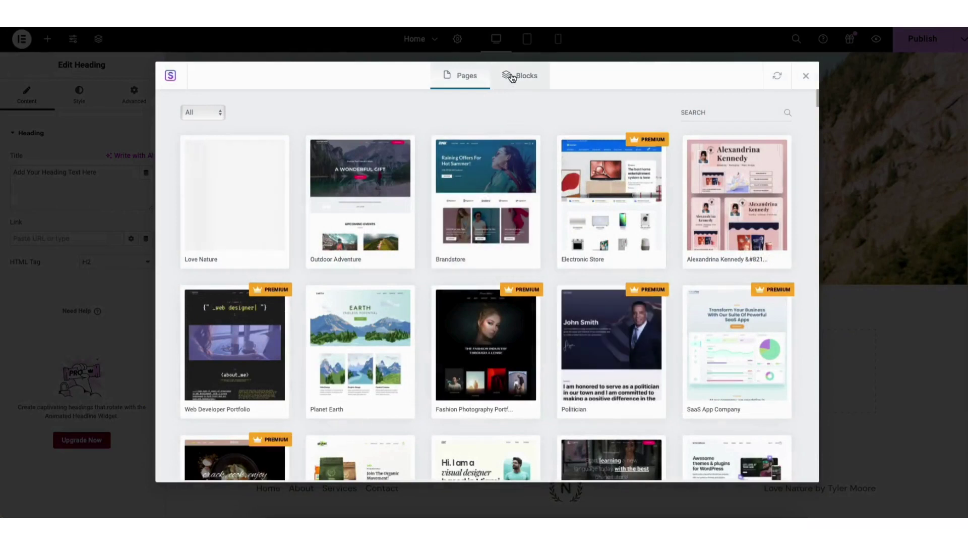
left_click(512, 76)
mouse_move(818, 96)
left_mouse_down()
mouse_move(822, 139)
mouse_move(818, 86)
left_mouse_up()
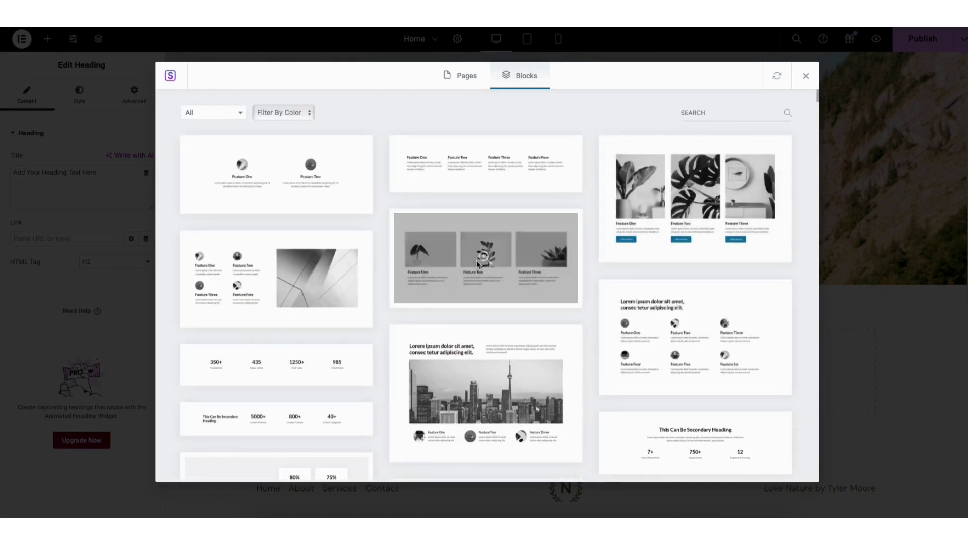
left_click(484, 256)
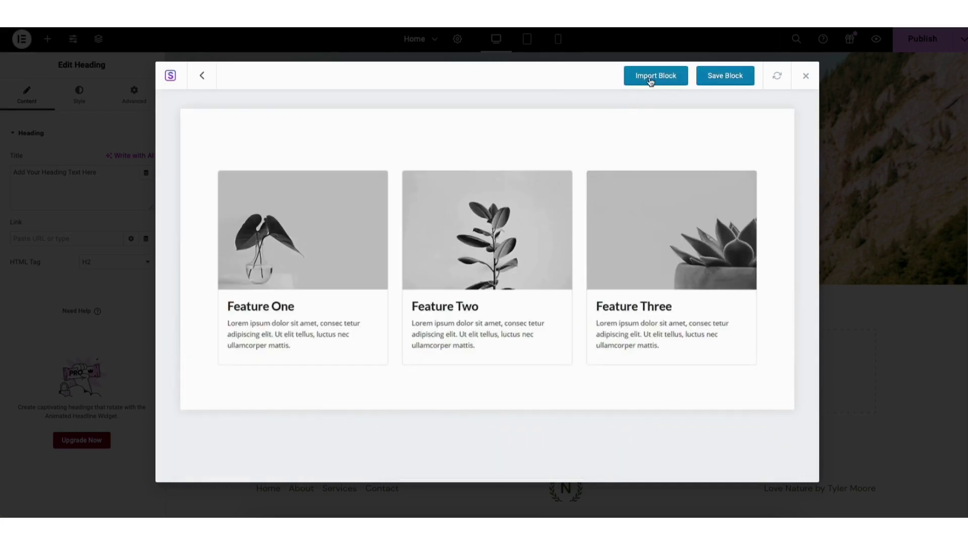
left_click(651, 80)
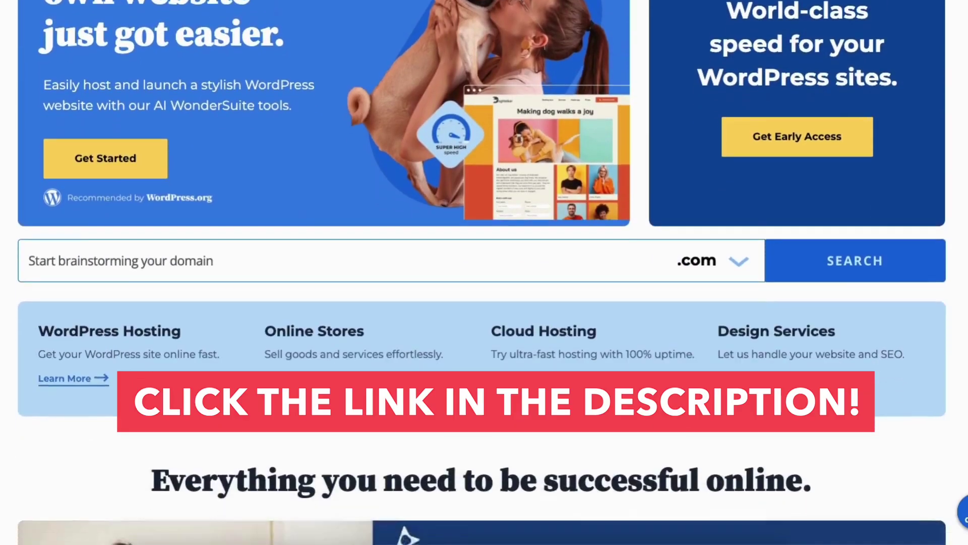
scroll(482, 273, "down", 11)
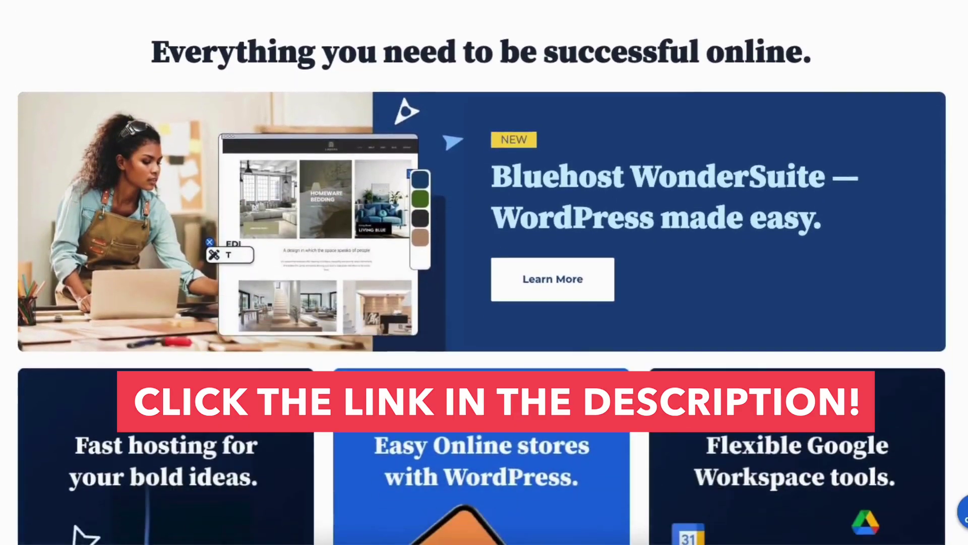
scroll(481, 272, "down", 10)
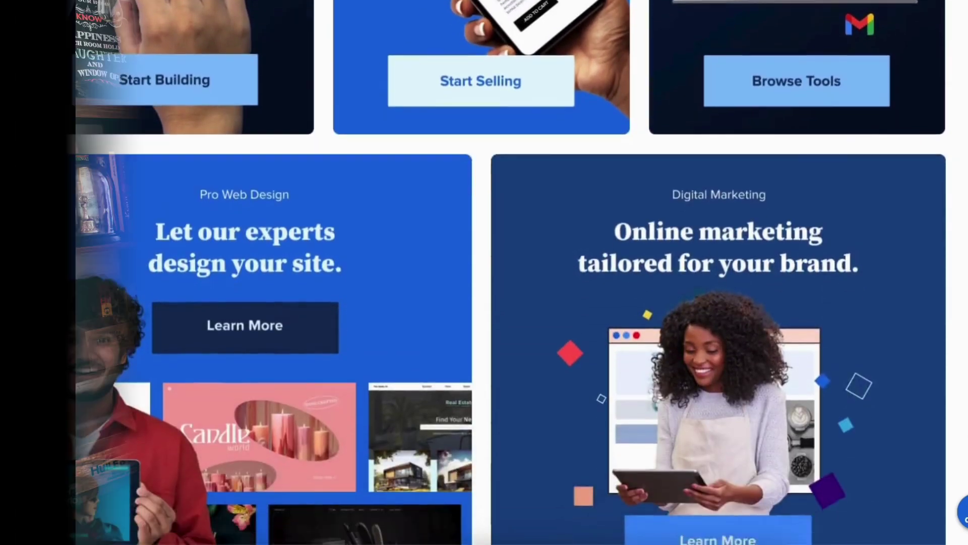